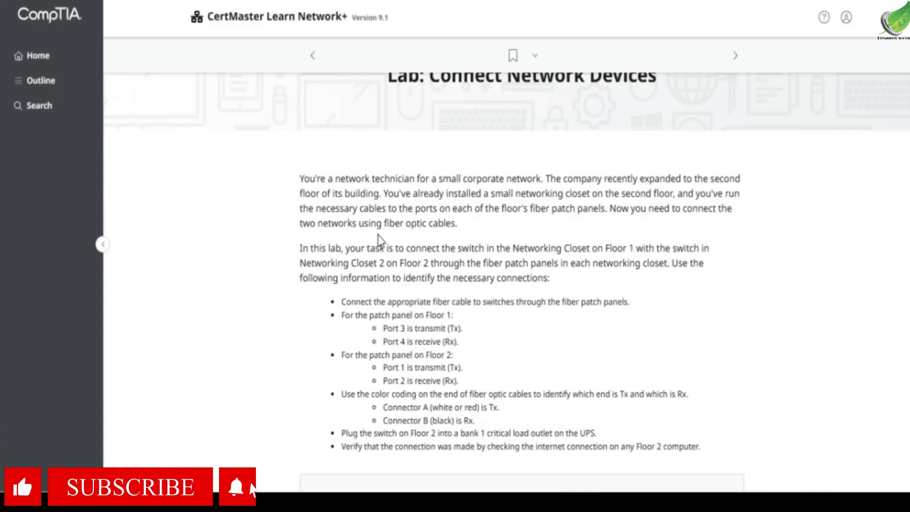
- Read the Connect Network Devices lab scenario, including its patch panel port, connector colour, UPS power and verification requirements
scroll(454, 219, down, 2)
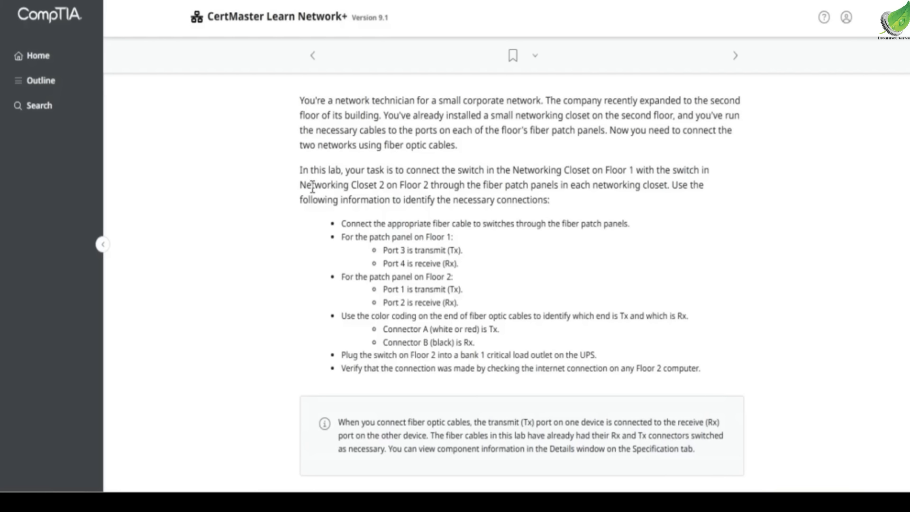
drag(557, 185, 682, 180)
click(692, 178)
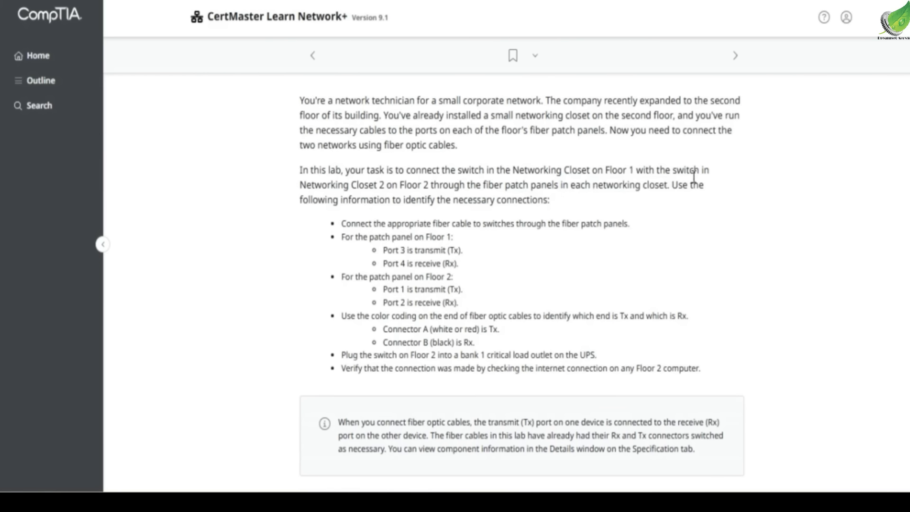
drag(403, 200, 557, 203)
click(556, 205)
scroll(446, 205, down, 2)
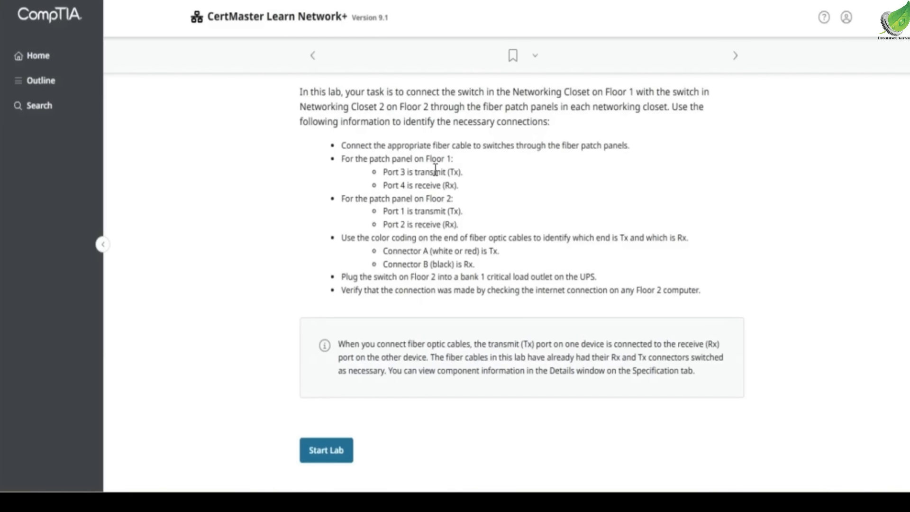
drag(342, 199, 446, 212)
click(434, 199)
click(434, 214)
click(446, 212)
drag(368, 279, 601, 279)
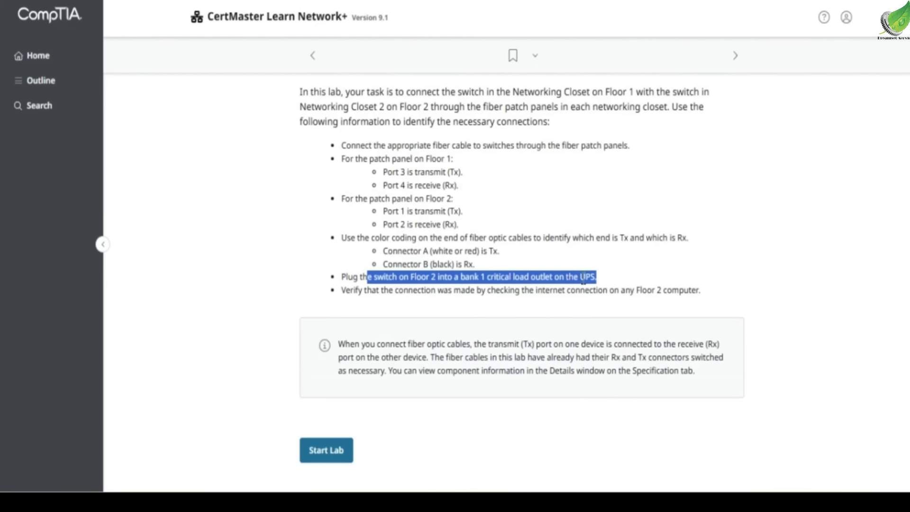
drag(341, 278, 591, 278)
click(588, 278)
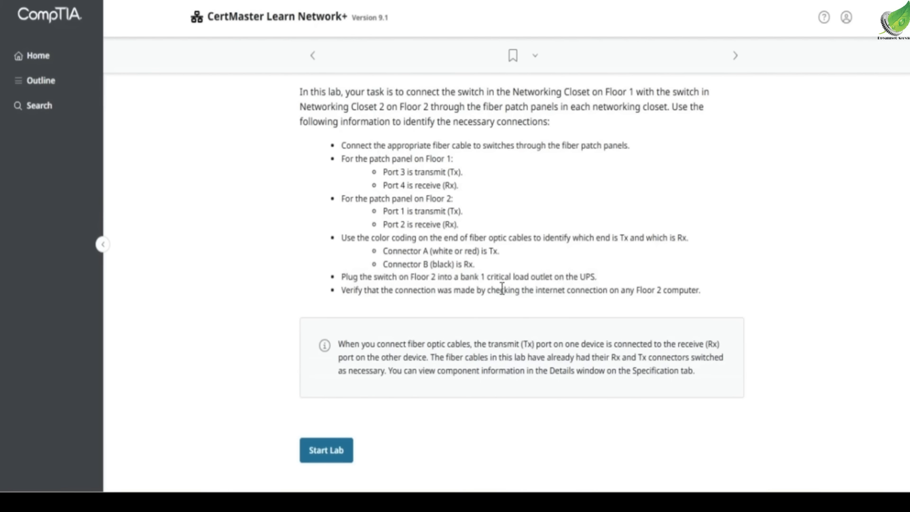
drag(341, 291, 699, 285)
click(606, 284)
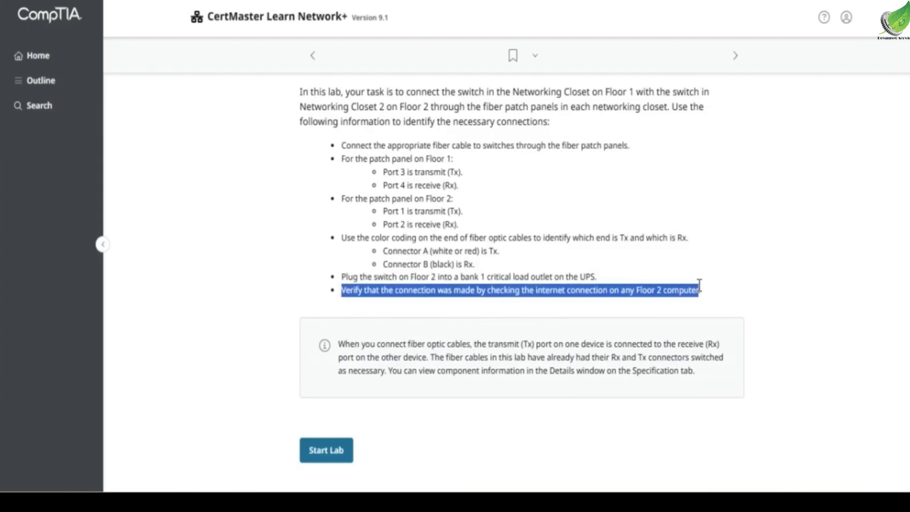
click(542, 322)
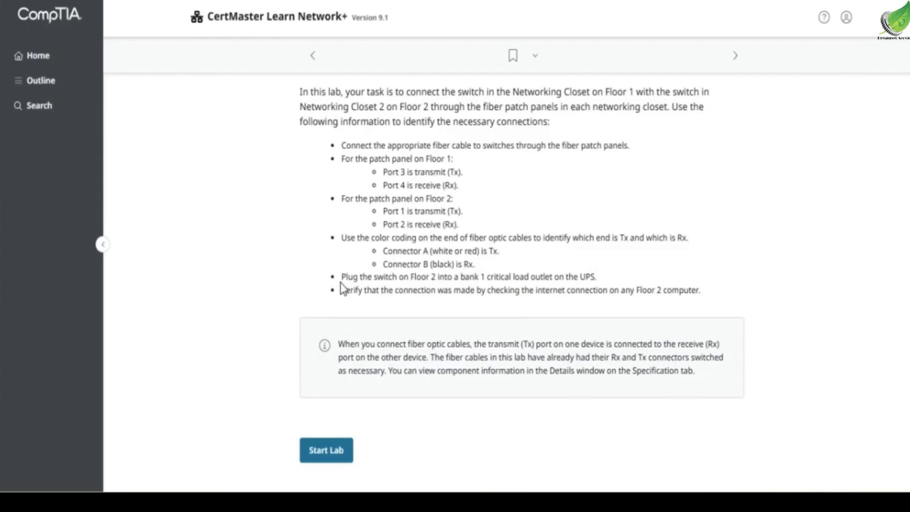
- Start the Connect Network Devices lab from its instructions page
scroll(344, 280, up, 3)
scroll(344, 283, up, 2)
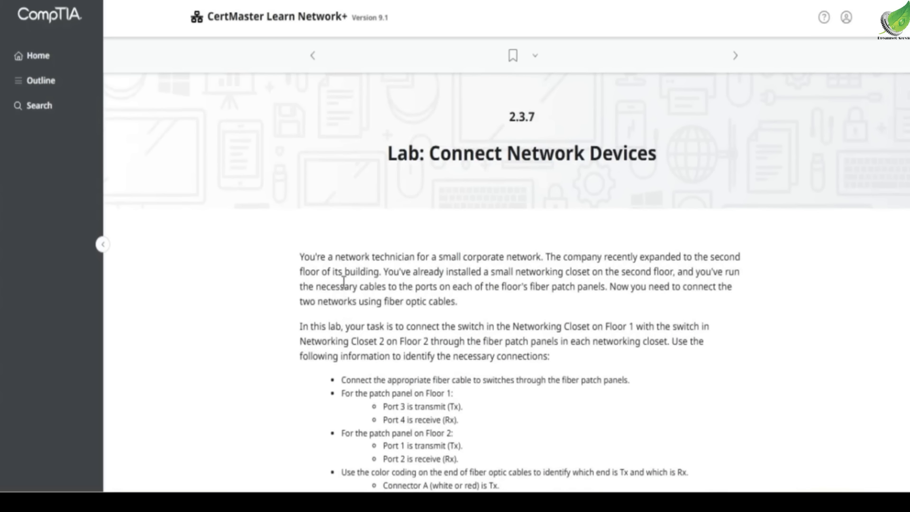
scroll(344, 282, down, 8)
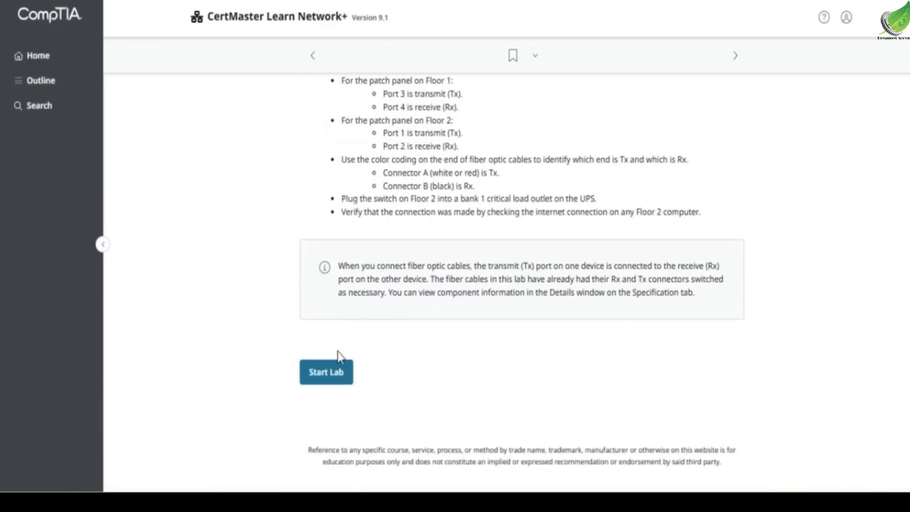
click(326, 381)
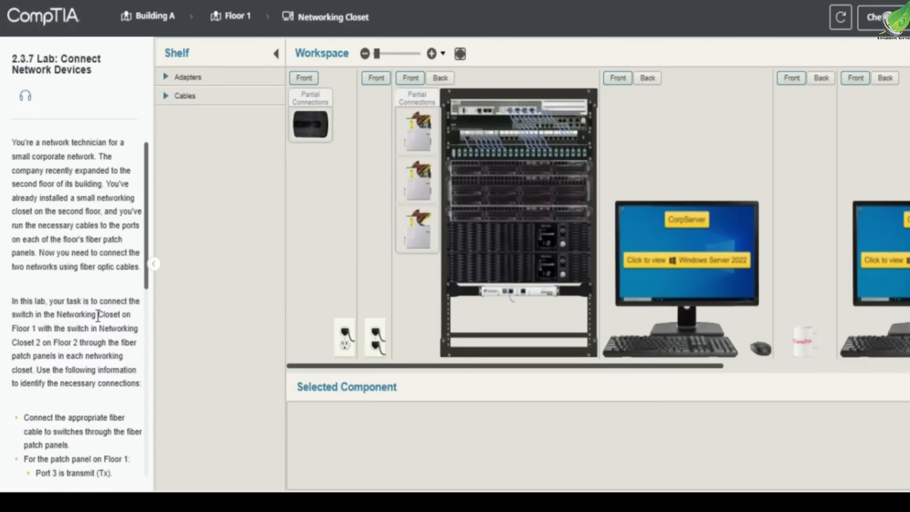
- Install an SFP Transceiver (LC) in the empty SFP 1 port of the Floor 1 Networking Closet switch
scroll(73, 320, down, 3)
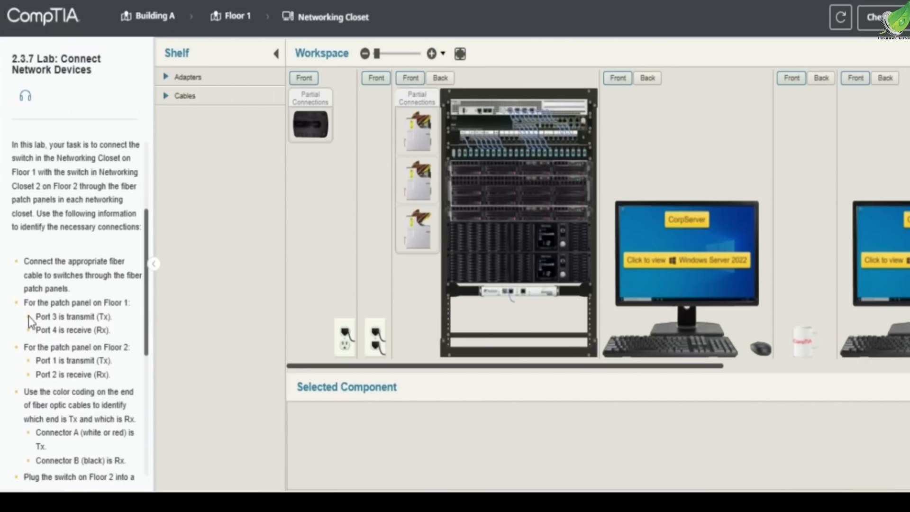
drag(21, 302, 125, 340)
key(ctrl+c)
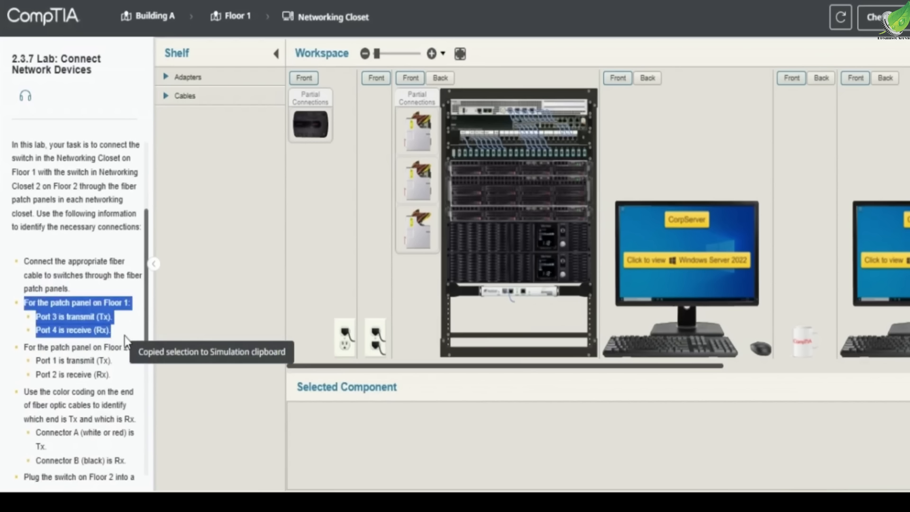
click(135, 332)
scroll(513, 166, up, 2)
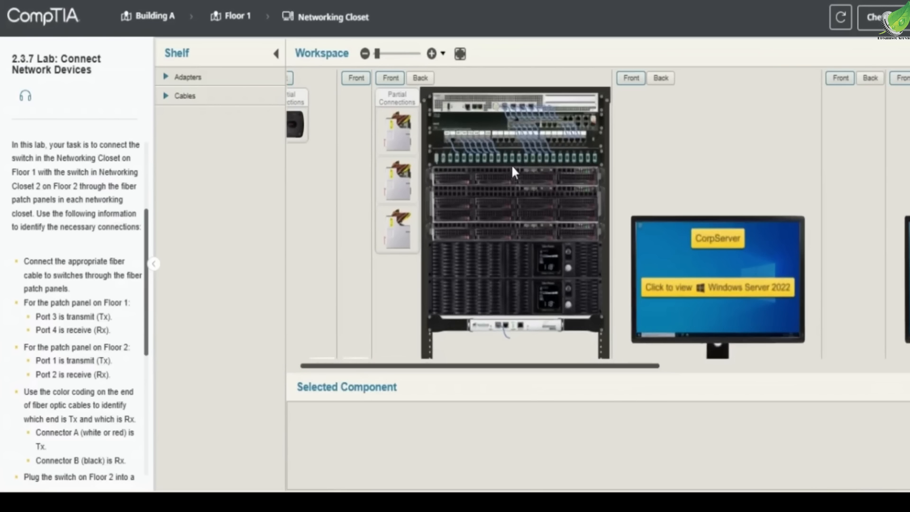
scroll(511, 164, up, 3)
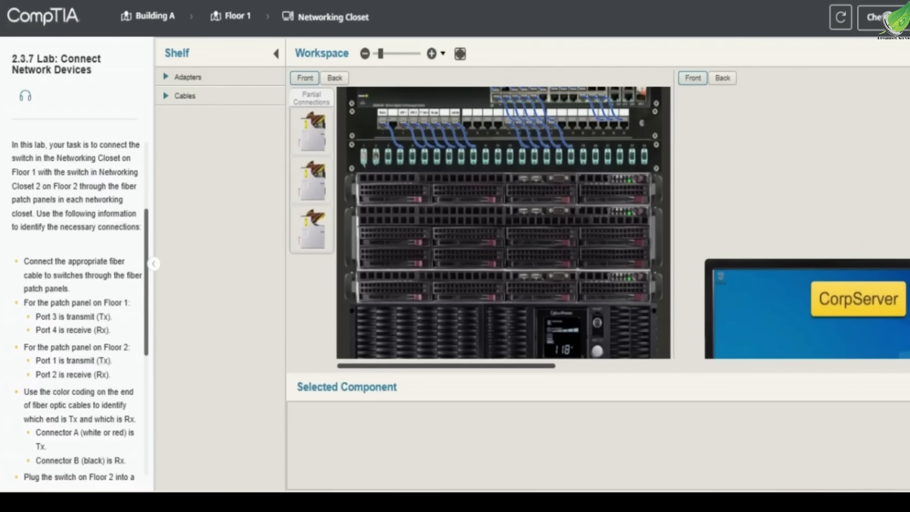
scroll(660, 185, up, 2)
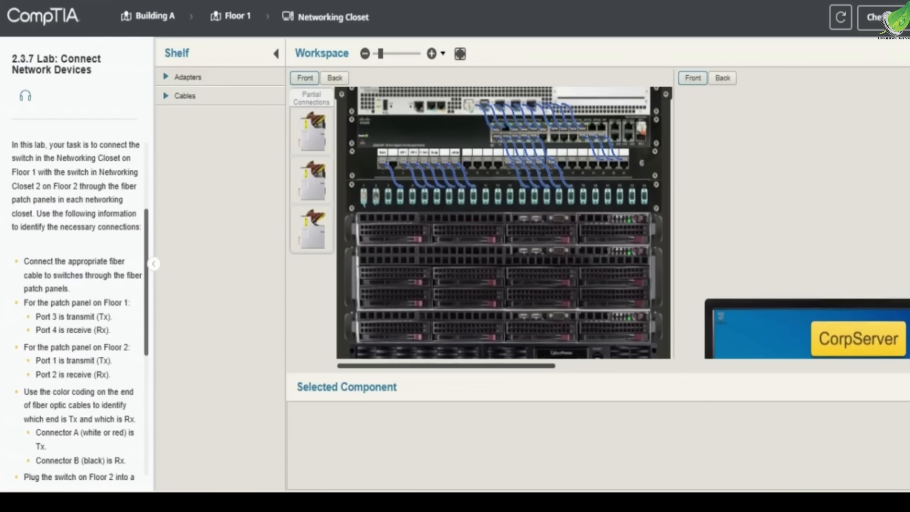
scroll(660, 186, up, 1)
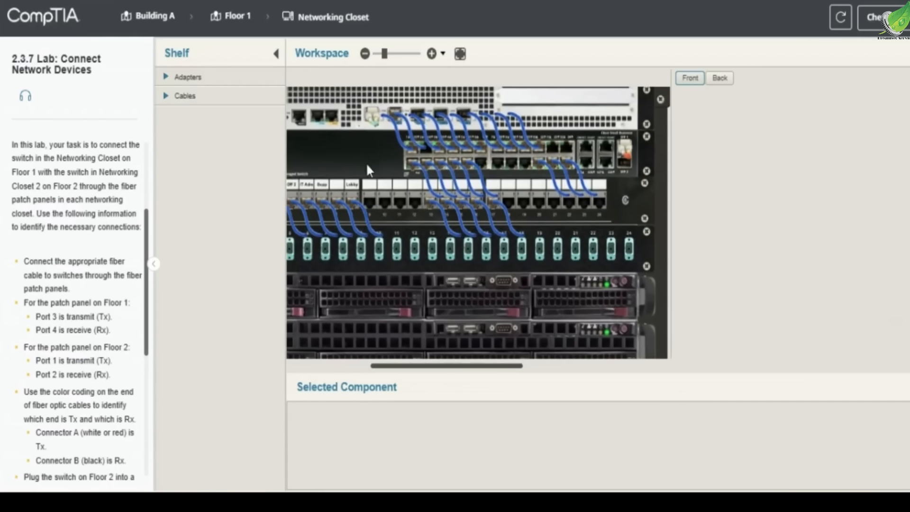
click(230, 99)
click(232, 77)
drag(231, 152, 628, 163)
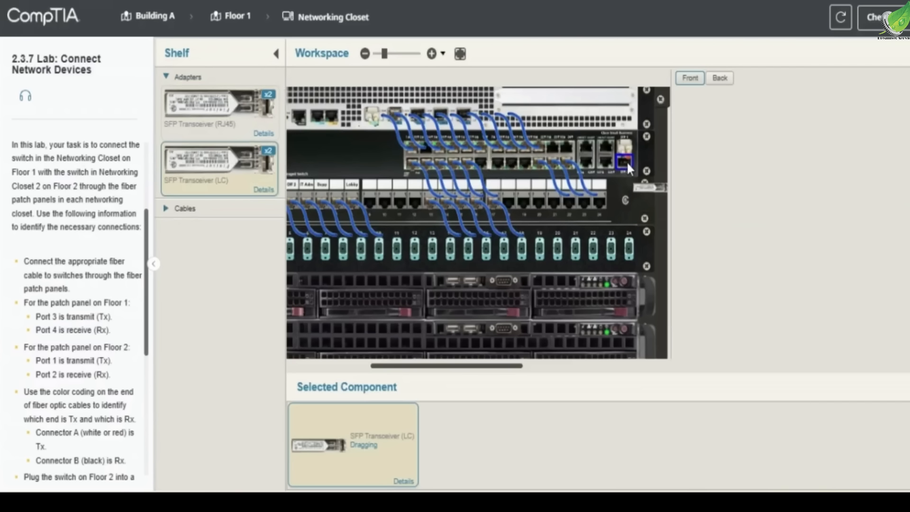
drag(582, 239, 582, 238)
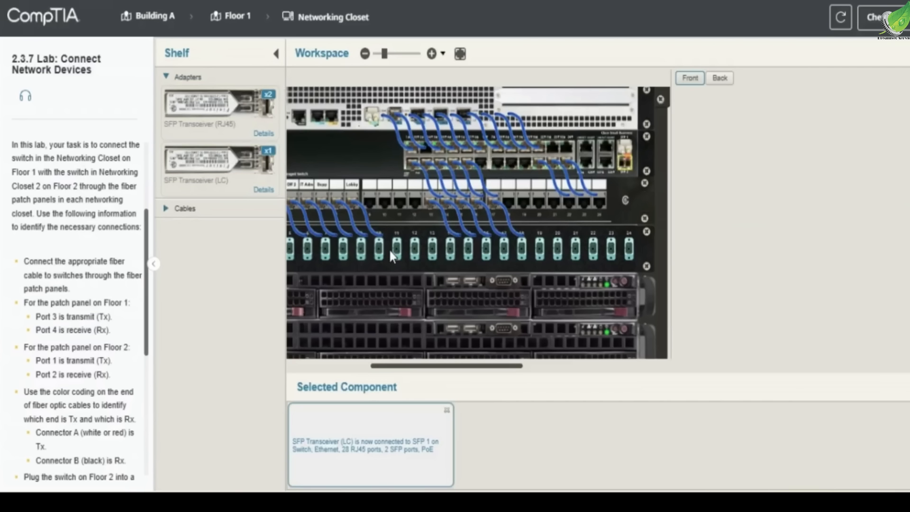
- Connect the LC end of an SC to LC fiber cable to the transceiver in the Floor 1 switch
click(220, 207)
click(230, 235)
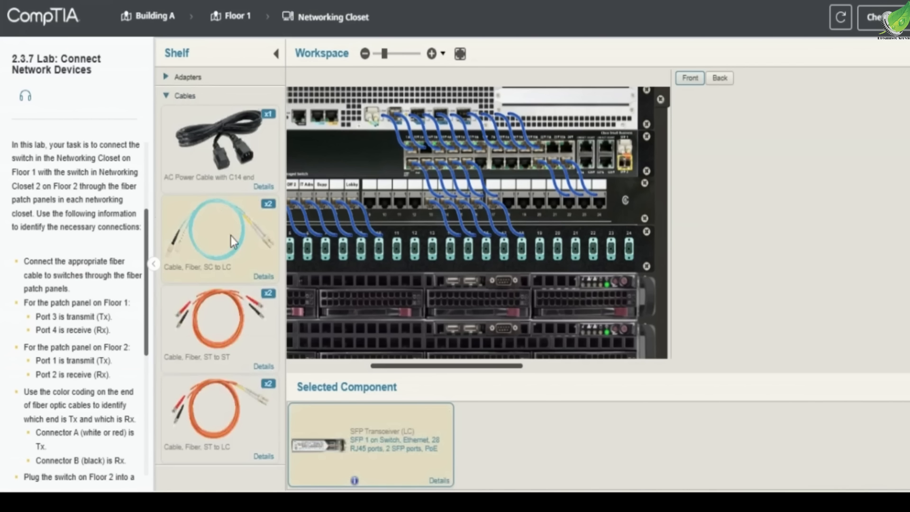
drag(490, 369, 448, 369)
drag(692, 435, 797, 167)
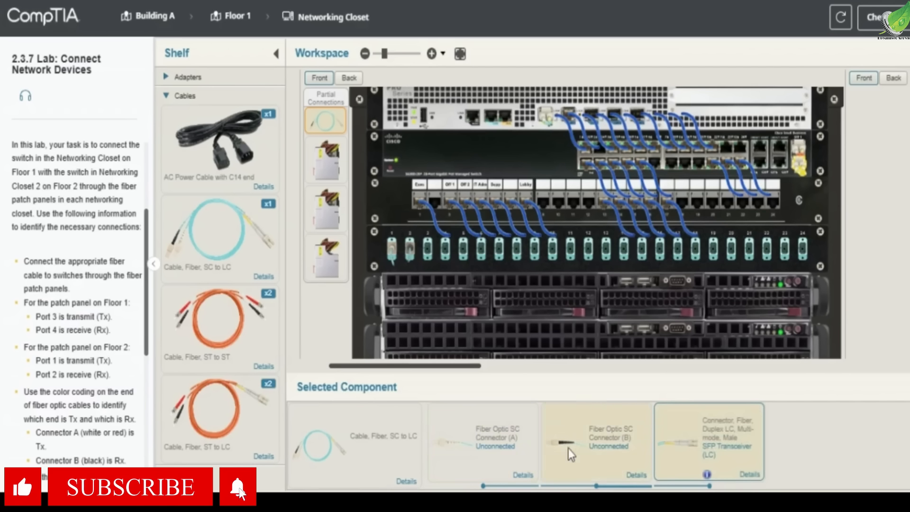
- Connect the cable's SC Connector A to port 3 and Connector B to port 4 of the Floor 1 fiber patch panel
drag(36, 317, 121, 325)
key(ctrl+c)
drag(463, 428, 428, 256)
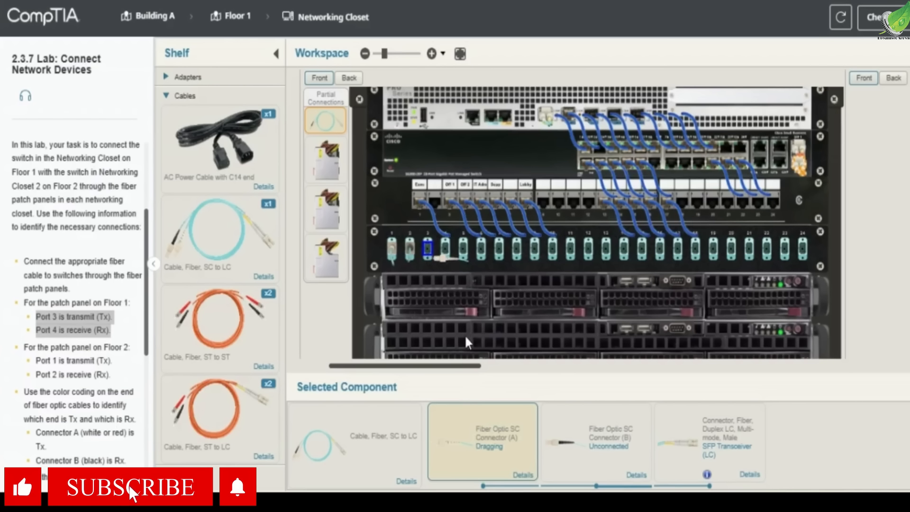
drag(583, 425, 448, 256)
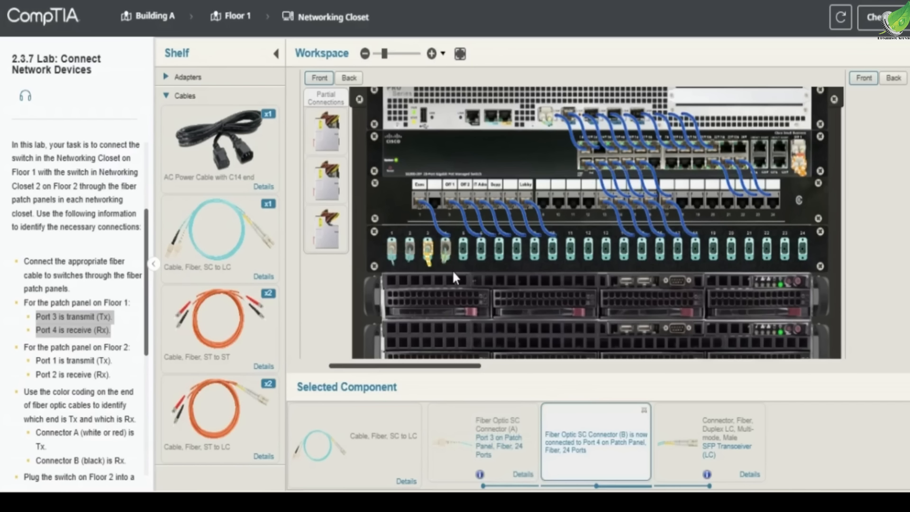
click(462, 265)
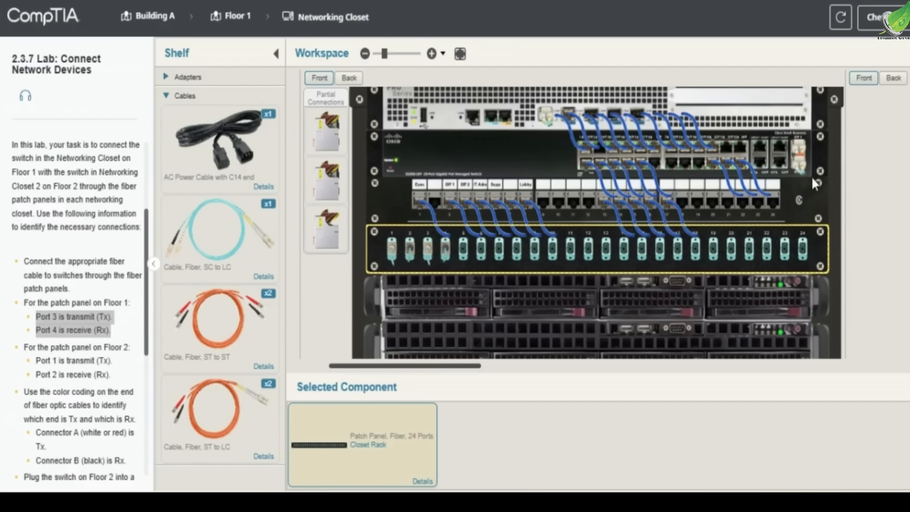
- Go to the Networking Closet 2 hardware on Floor 2 of Building A
click(169, 15)
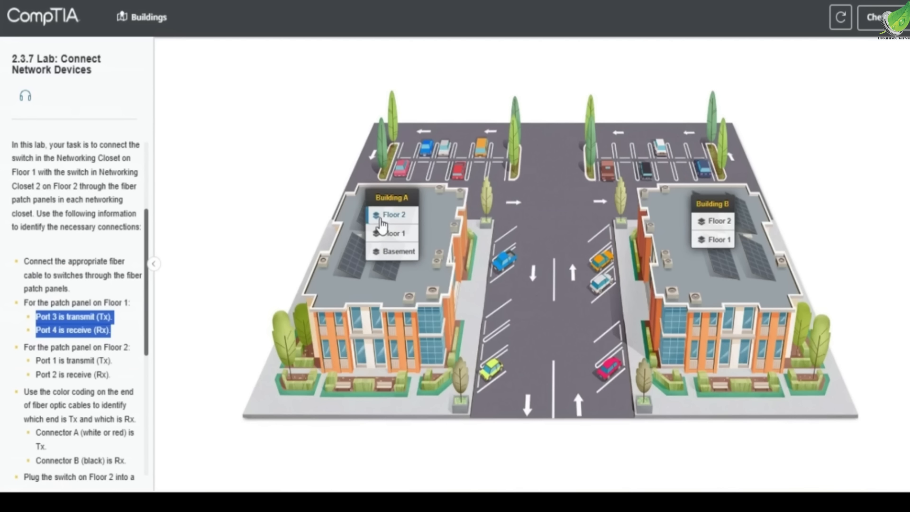
click(382, 220)
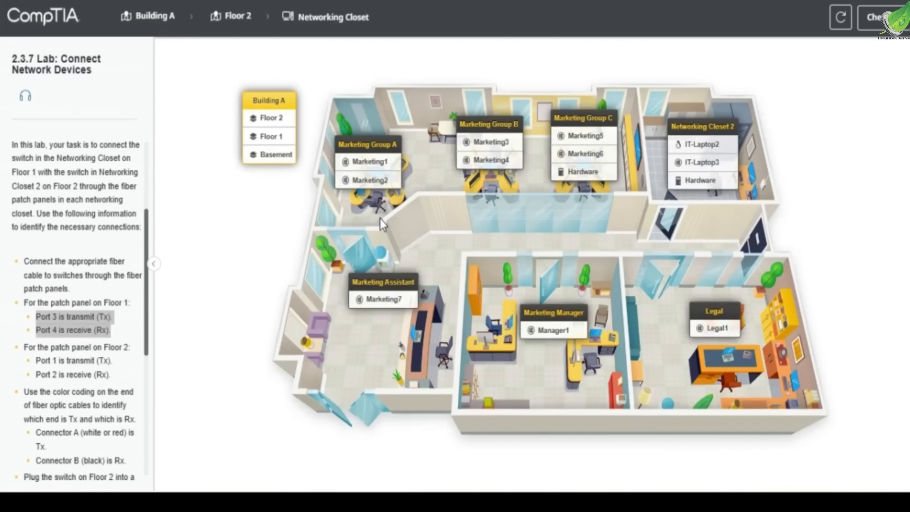
click(708, 188)
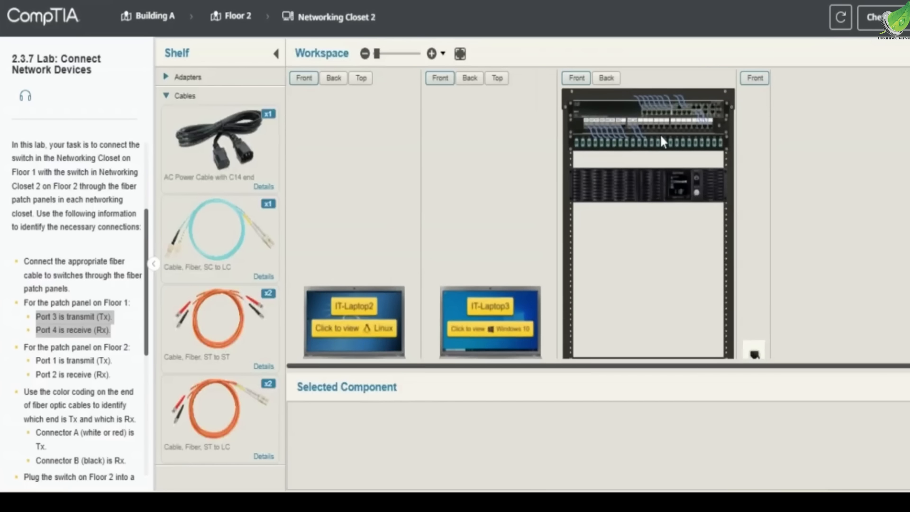
- Install an SFP Transceiver (LC) in the SFP 1 port of the Networking Closet 2 switch
scroll(660, 133, up, 2)
scroll(597, 213, up, 1)
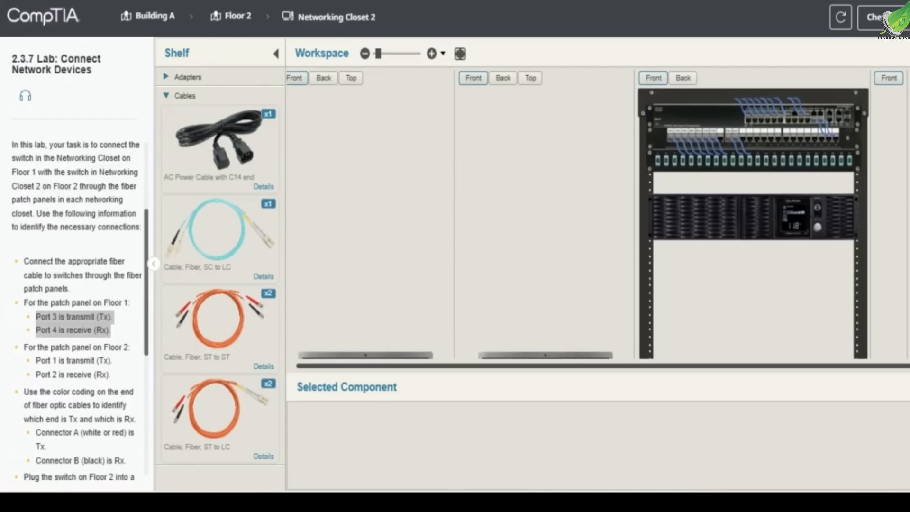
scroll(874, 125, up, 3)
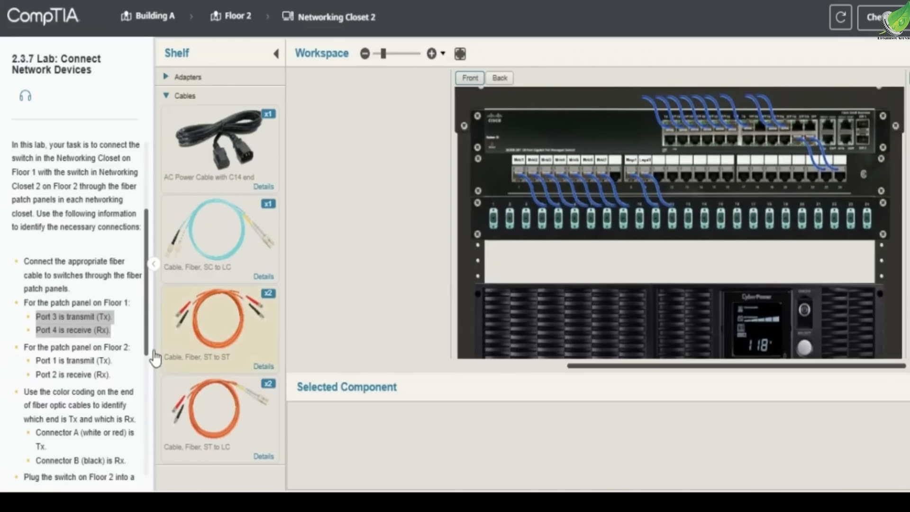
click(73, 332)
drag(33, 347, 110, 376)
key(ctrl+c)
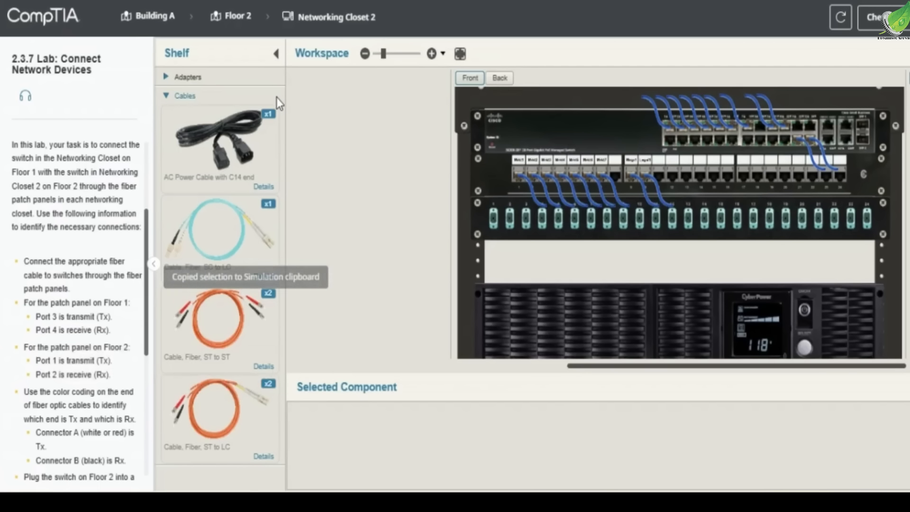
click(277, 95)
click(240, 79)
drag(223, 157, 864, 144)
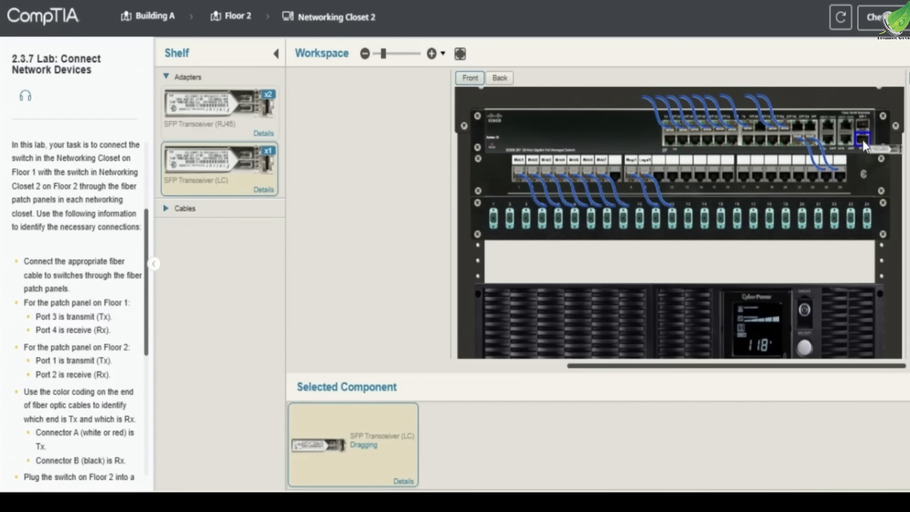
- Connect the LC end of the remaining SC to LC fiber cable to the Floor 2 switch's transceiver
click(185, 146)
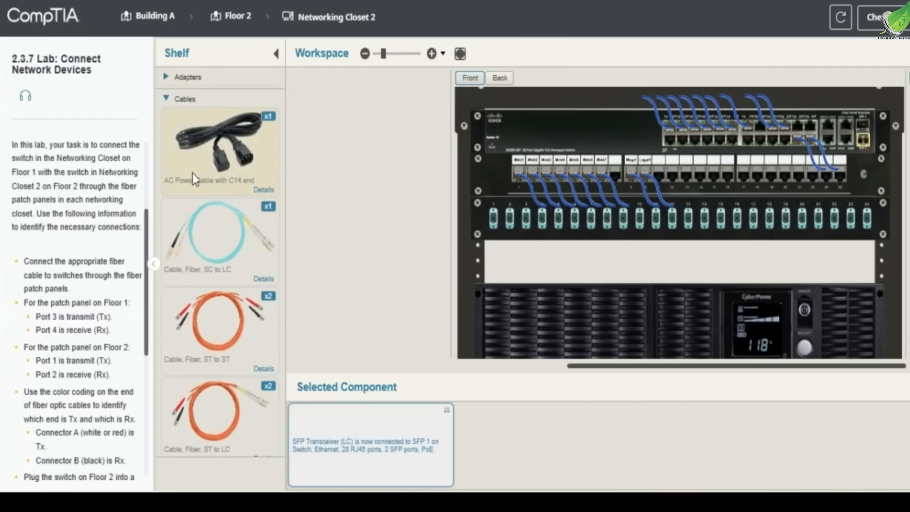
click(214, 246)
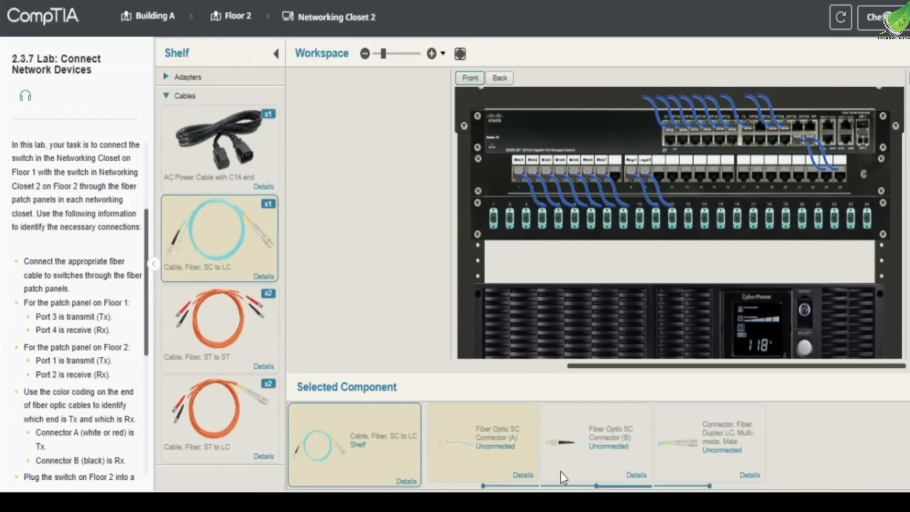
drag(701, 463, 861, 146)
- Connect the cable's SC Connector A to port 1 and Connector B to port 2 of the Floor 2 fiber patch panel
drag(34, 360, 115, 381)
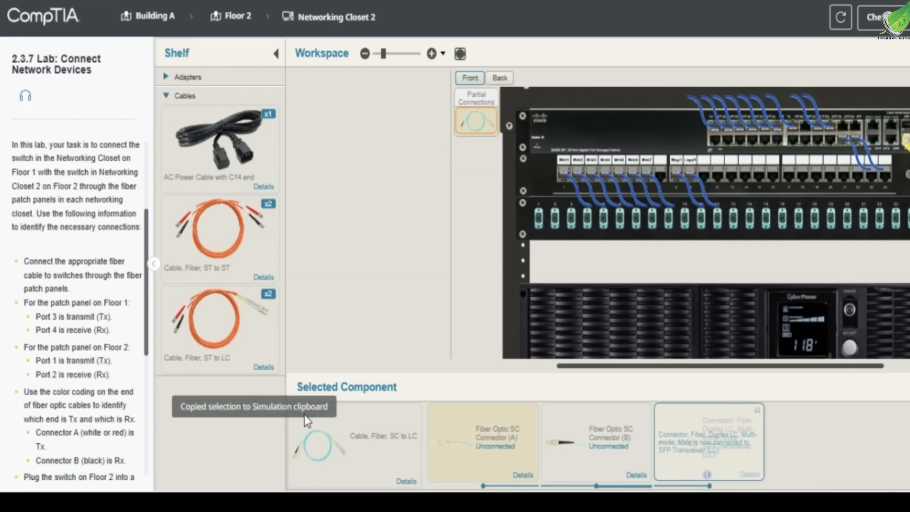
drag(481, 453, 544, 233)
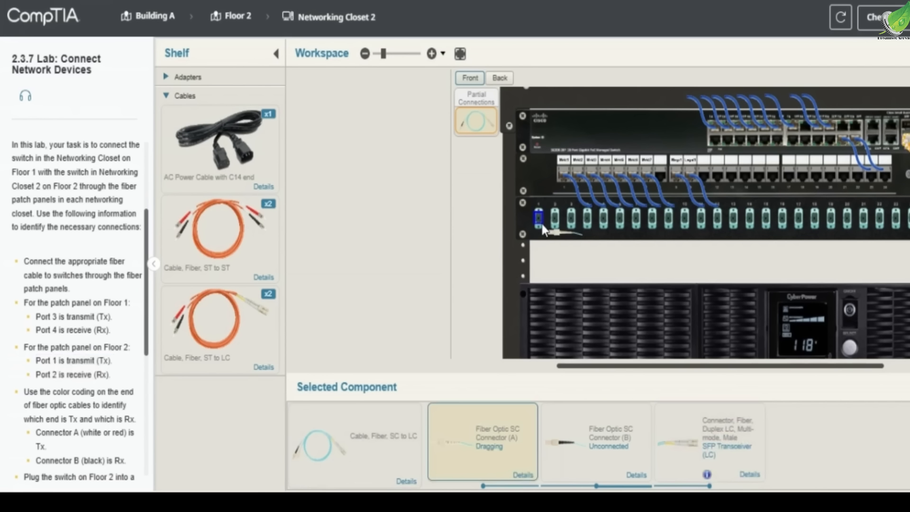
click(603, 434)
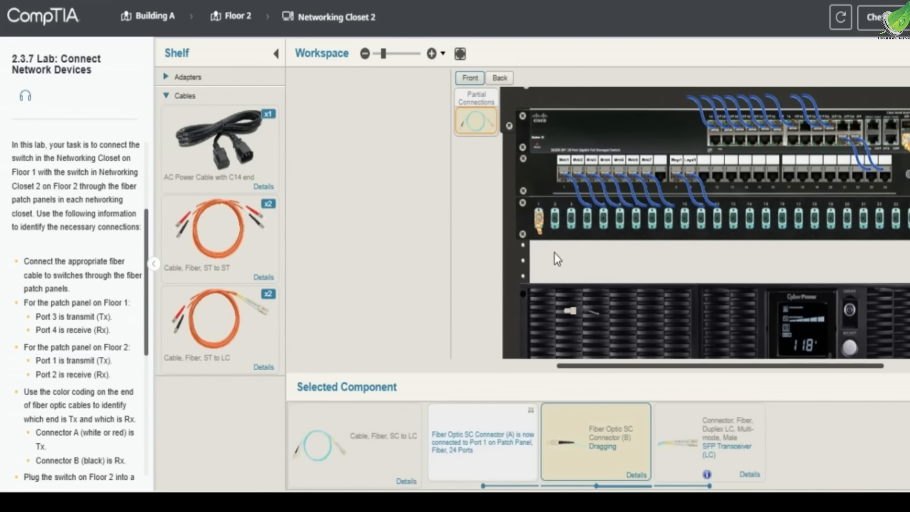
click(553, 218)
click(481, 178)
click(550, 115)
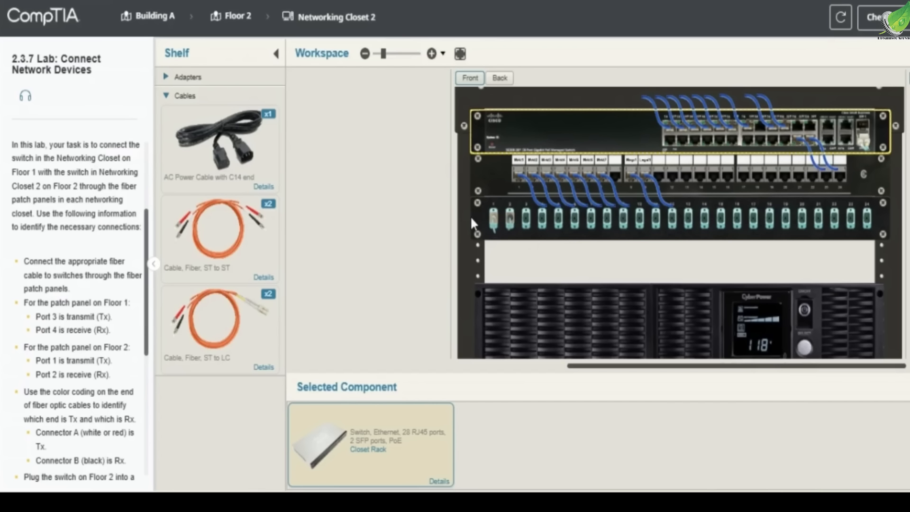
- Connect the AC power cable from the Networking Closet 2 switch's power inlet to a bank 1 critical load outlet on the UPS
scroll(562, 211, down, 2)
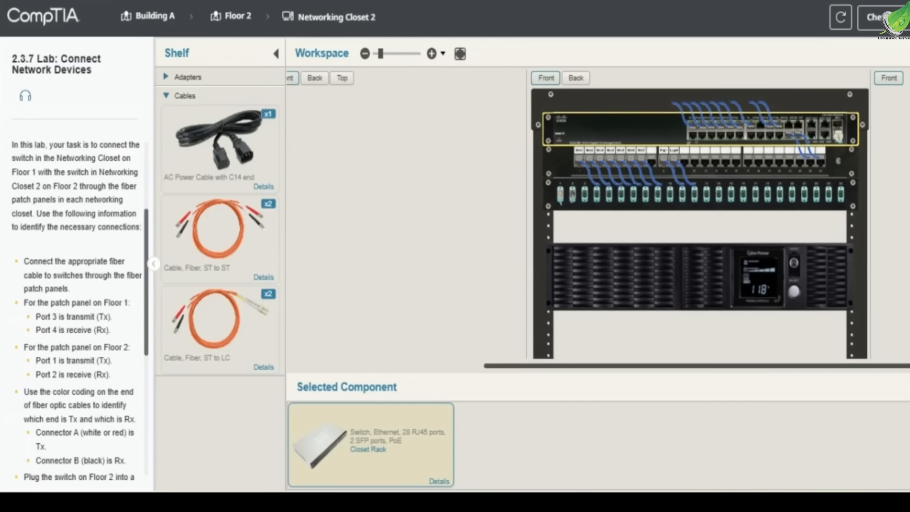
scroll(562, 212, down, 3)
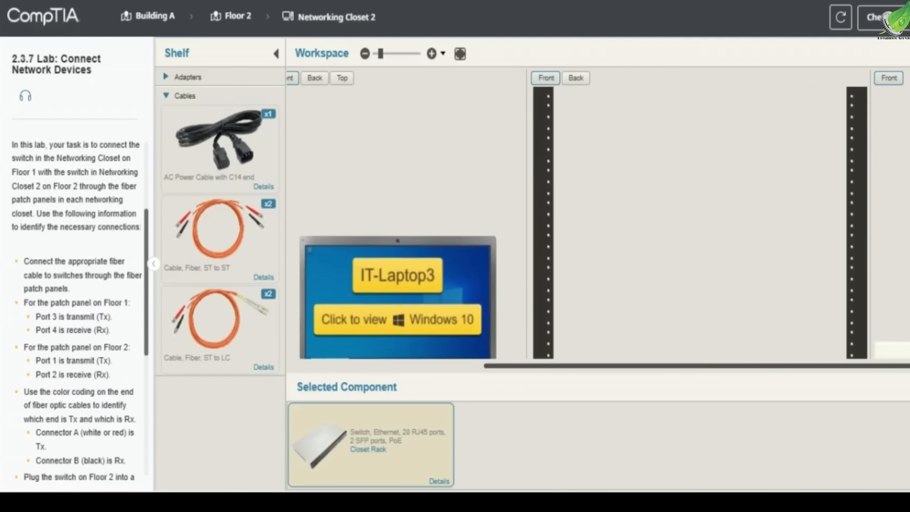
scroll(906, 199, up, 3)
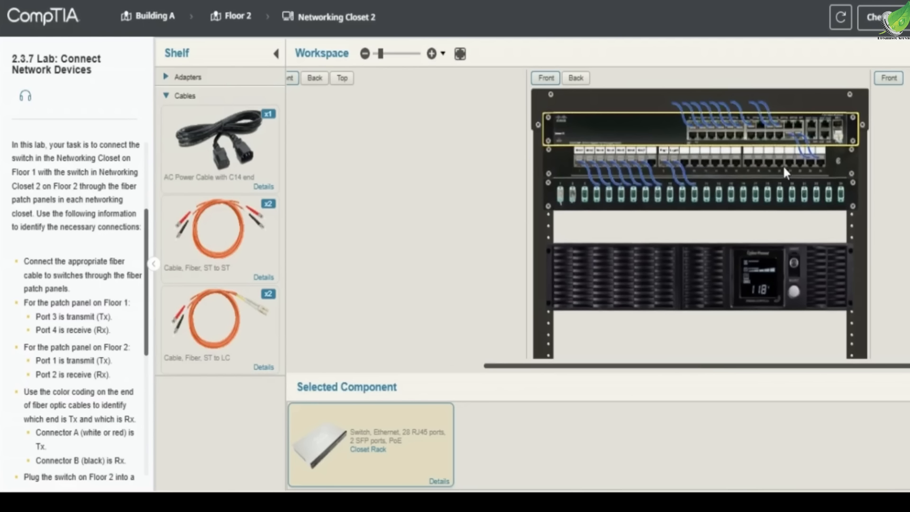
click(574, 82)
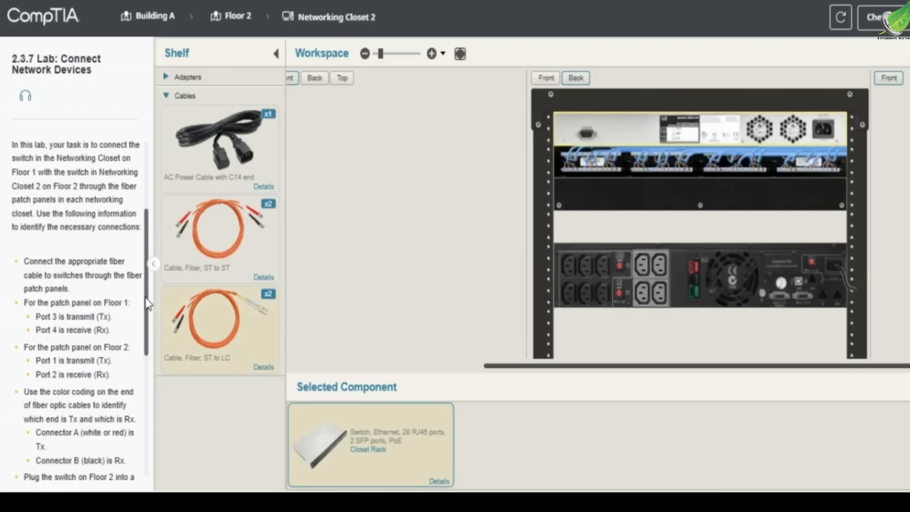
scroll(77, 329, down, 4)
scroll(78, 329, down, 1)
drag(25, 242, 122, 263)
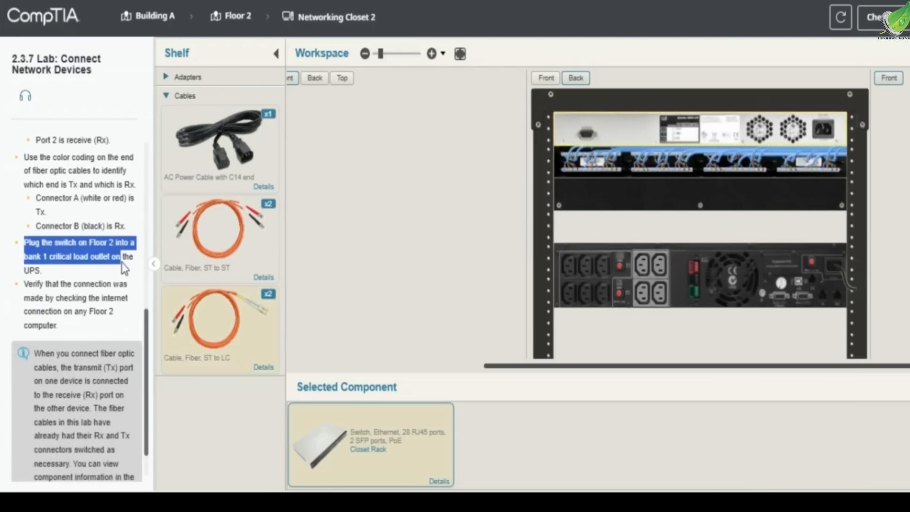
key(ctrl+c)
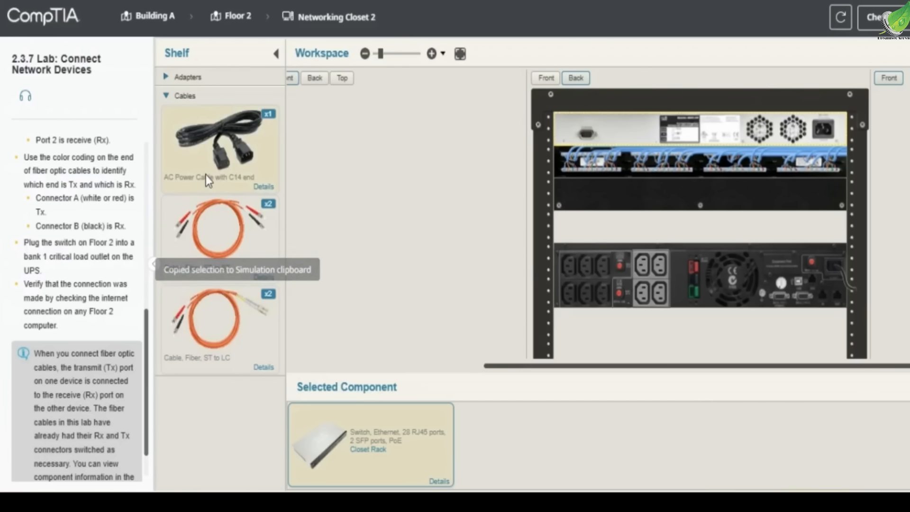
click(248, 145)
drag(490, 420, 822, 135)
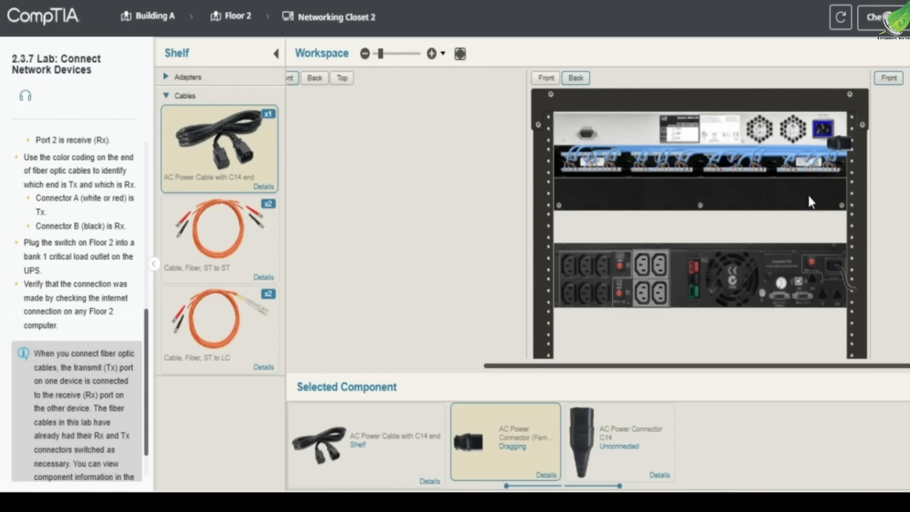
drag(607, 431, 735, 256)
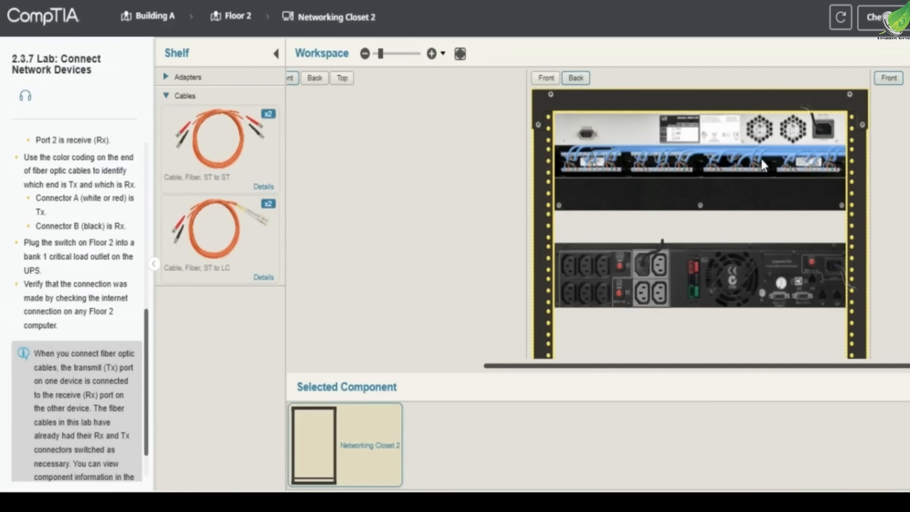
- Check the network connection status on IT-Laptop3 in Networking Closet 2, and have the lab's required actions evaluated
click(546, 78)
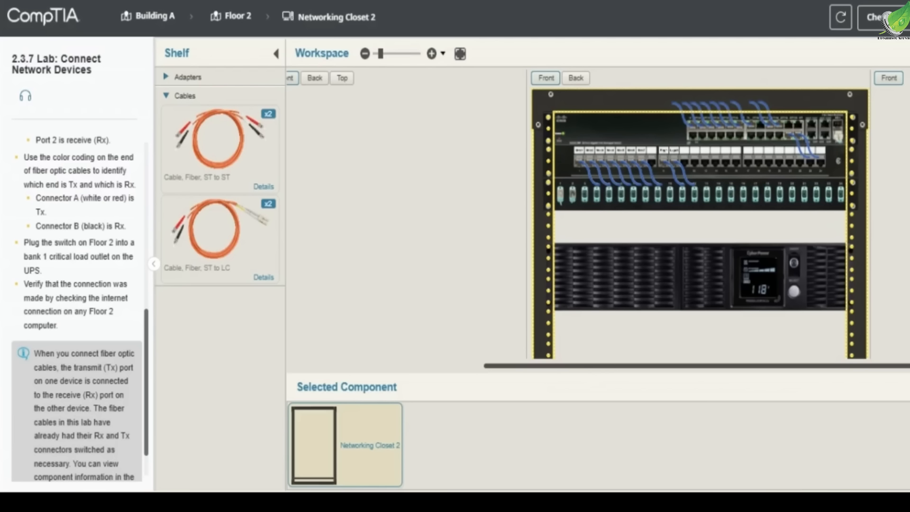
scroll(772, 341, down, 5)
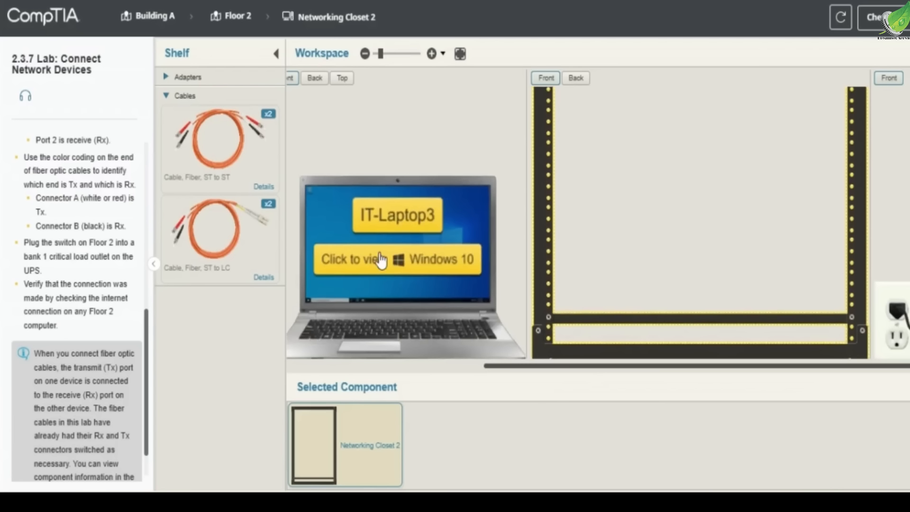
click(381, 260)
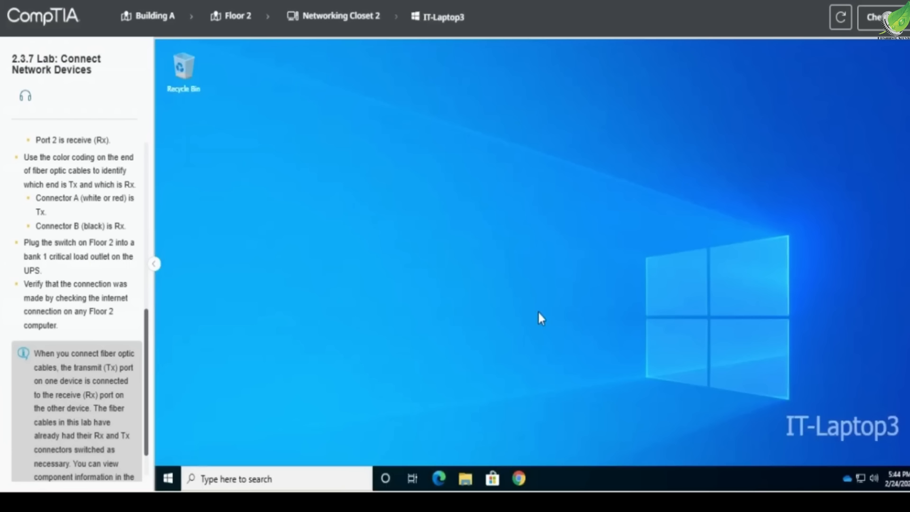
click(860, 478)
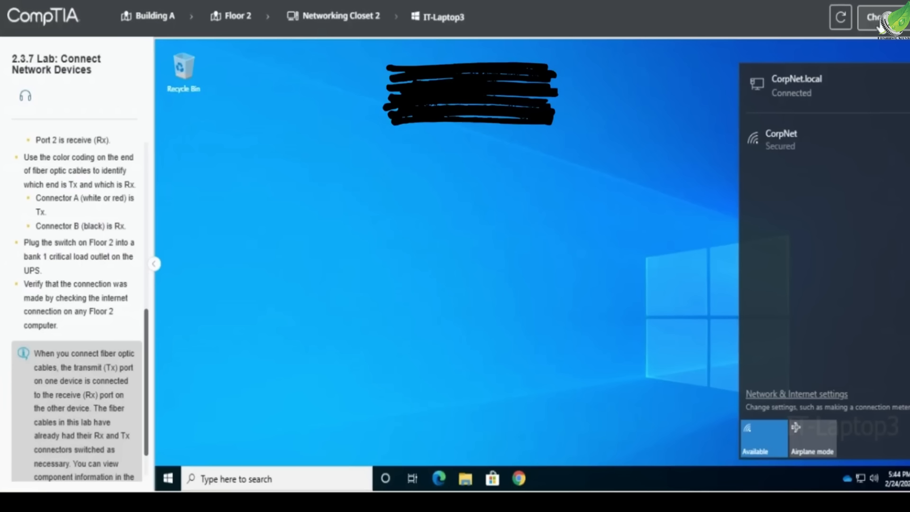
click(879, 24)
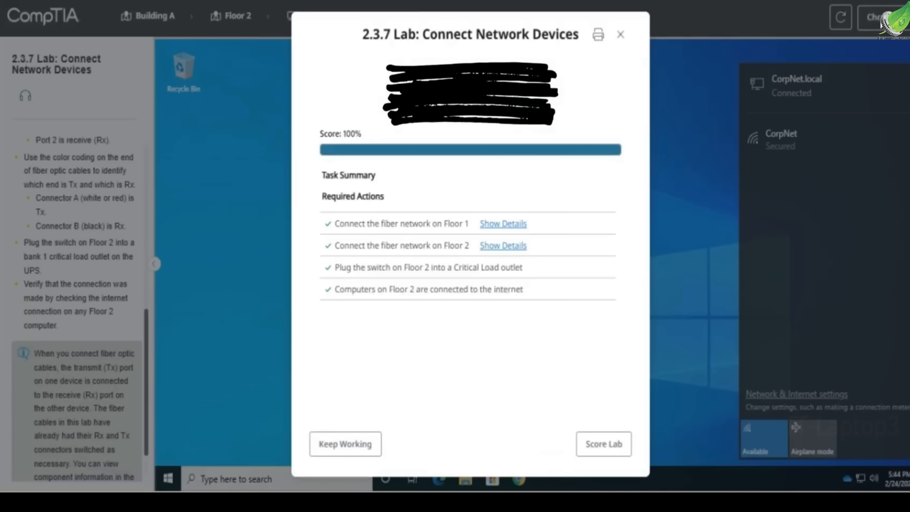